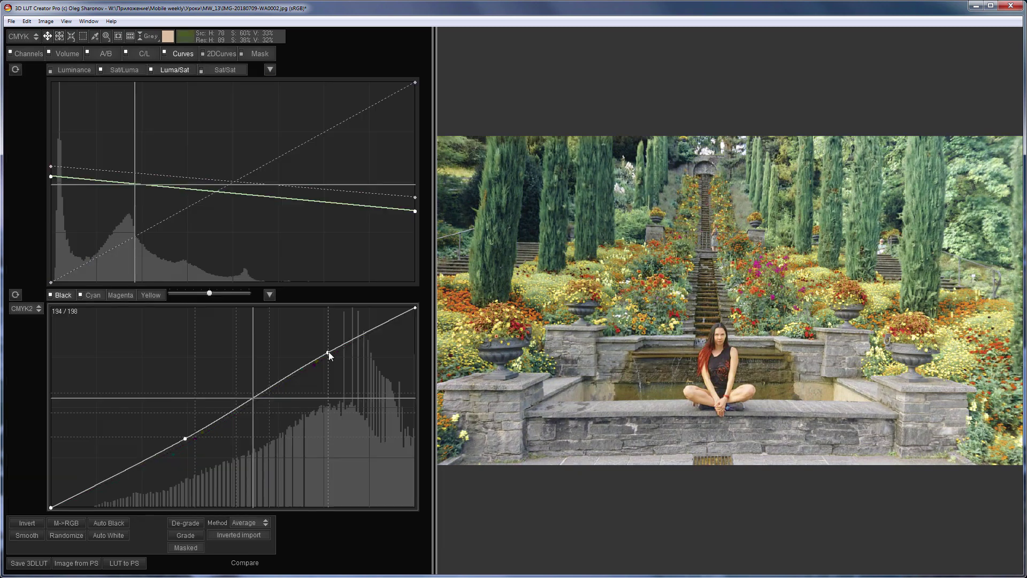
Step: Nudge a Black curve point slightly, then toggle between the original and graded garden photo
left_click_drag(329, 352, 329, 354)
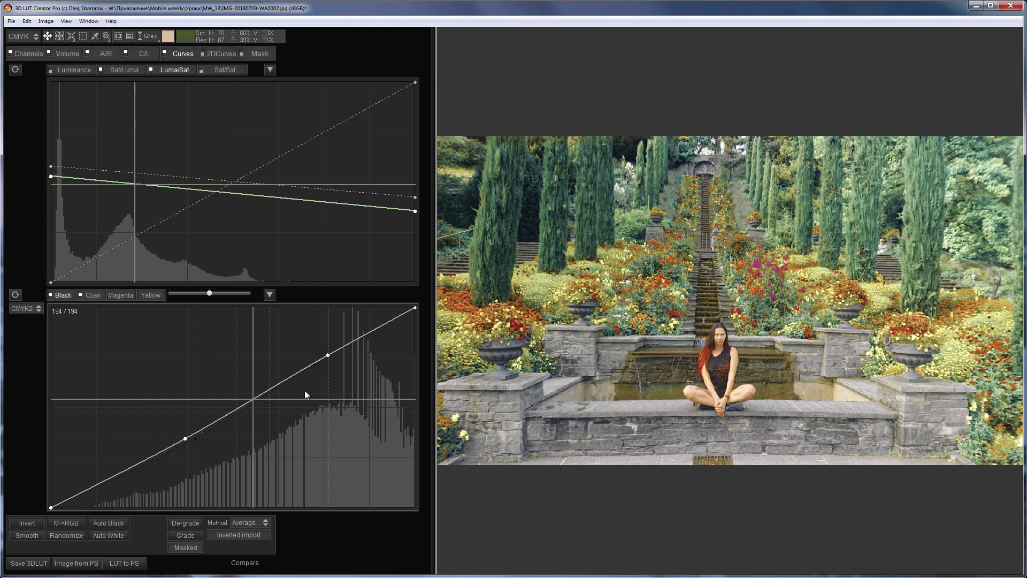
key("c")
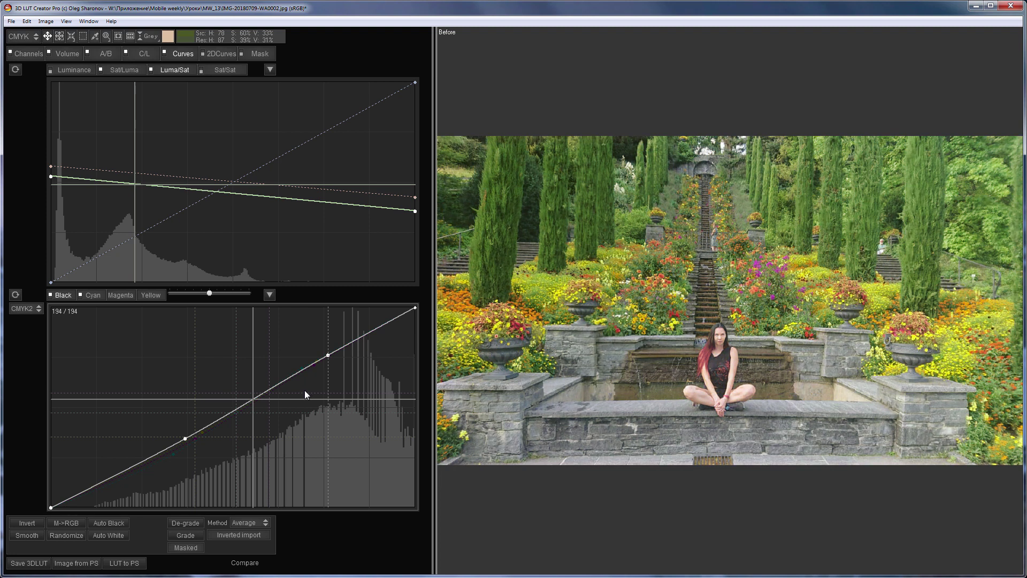
key("c")
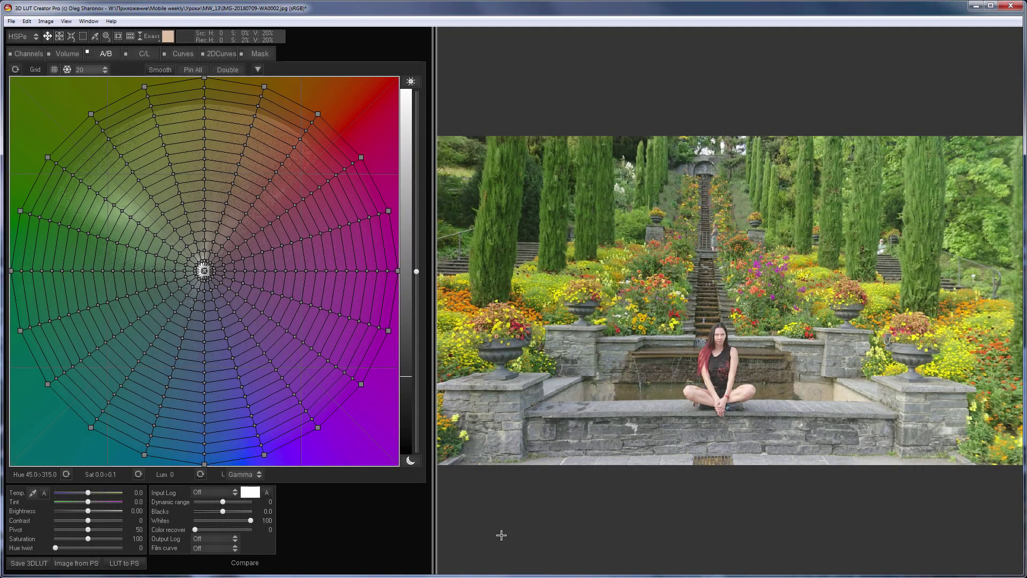
Step: Set the A/B colour grid to a square layout using the CMYK colour model
left_click(54, 70)
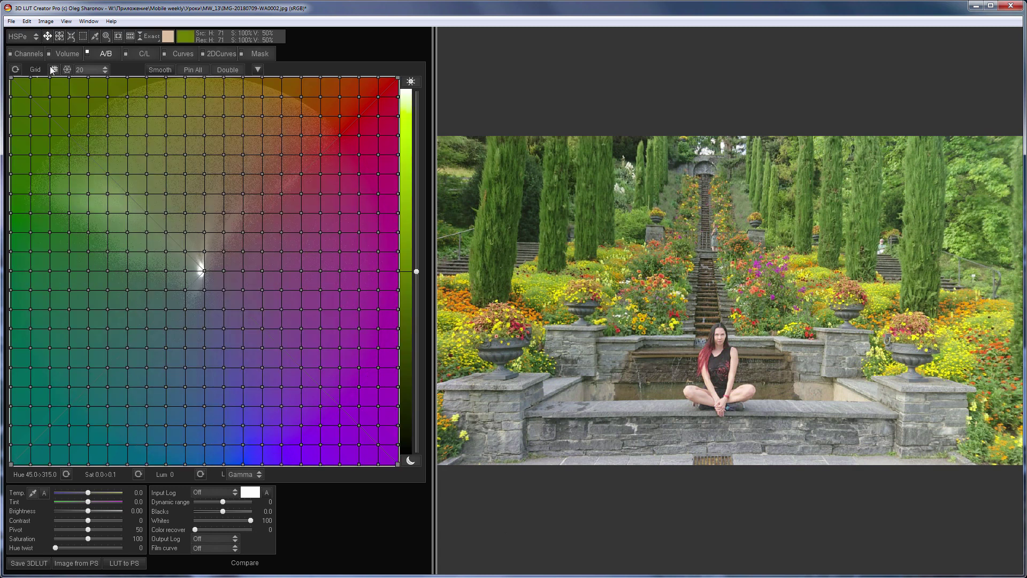
left_click(21, 36)
key("Escape")
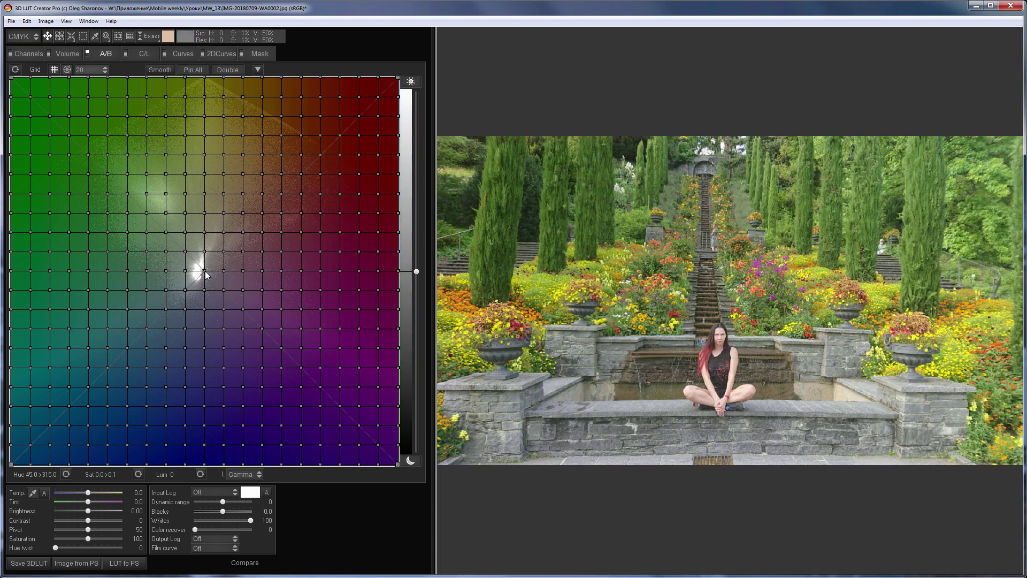
Step: Drag a near-neutral node to grey the stonework and pull the green corner inward, then compare Before
left_click(204, 193)
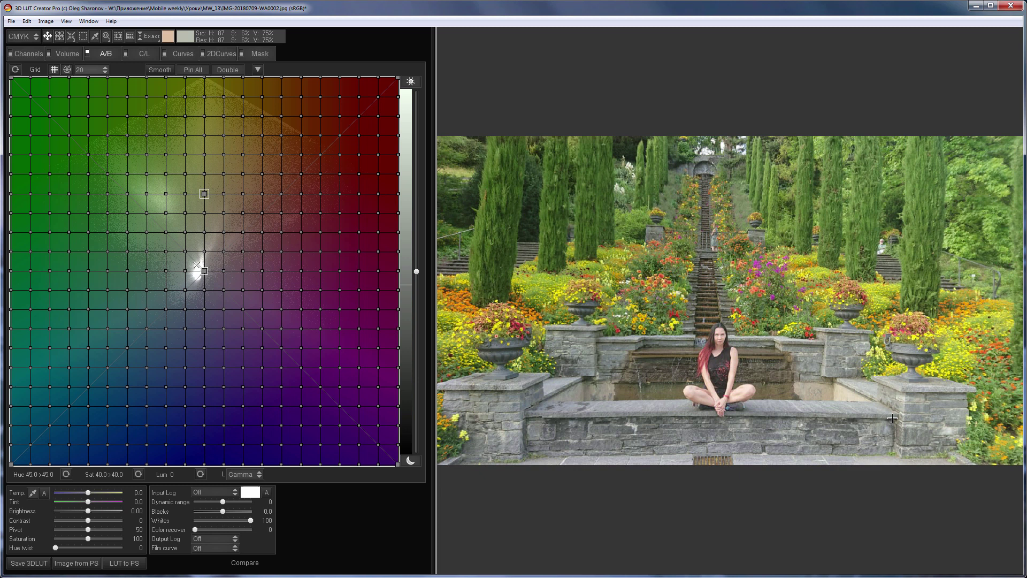
mouse_move(184, 252)
left_mouse_down()
mouse_move(200, 271)
mouse_move(196, 282)
mouse_move(203, 275)
left_mouse_up()
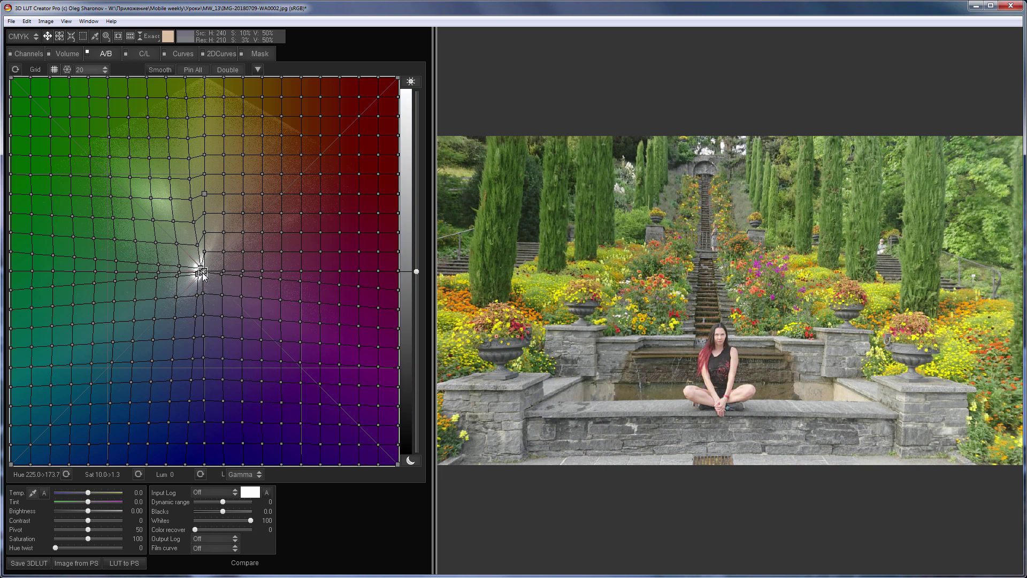
left_click_drag(12, 80, 75, 189)
key("c")
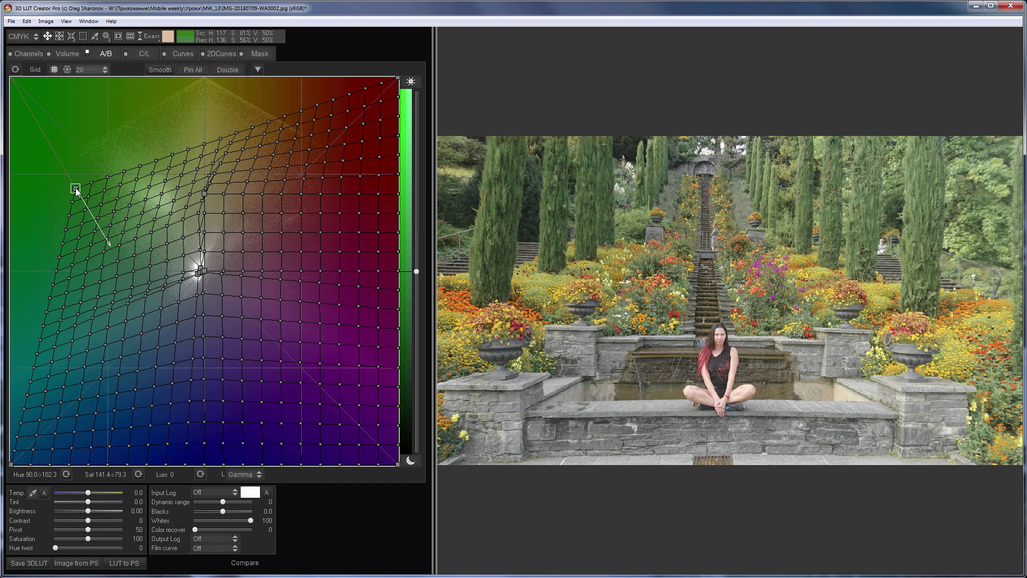
Step: Drag the RGB Matrix red, green and blue vertices, cap Saturation limit at 75 and raise Darken
left_click(30, 53)
left_click_drag(215, 188, 217, 174)
left_click_drag(125, 350, 105, 361)
left_click_drag(299, 350, 279, 402)
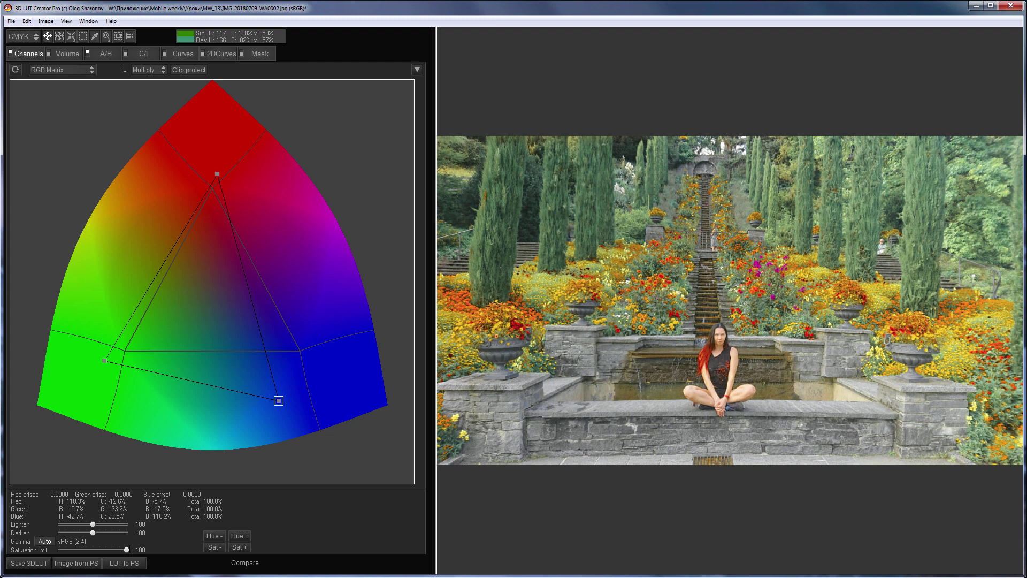
left_click_drag(125, 550, 109, 551)
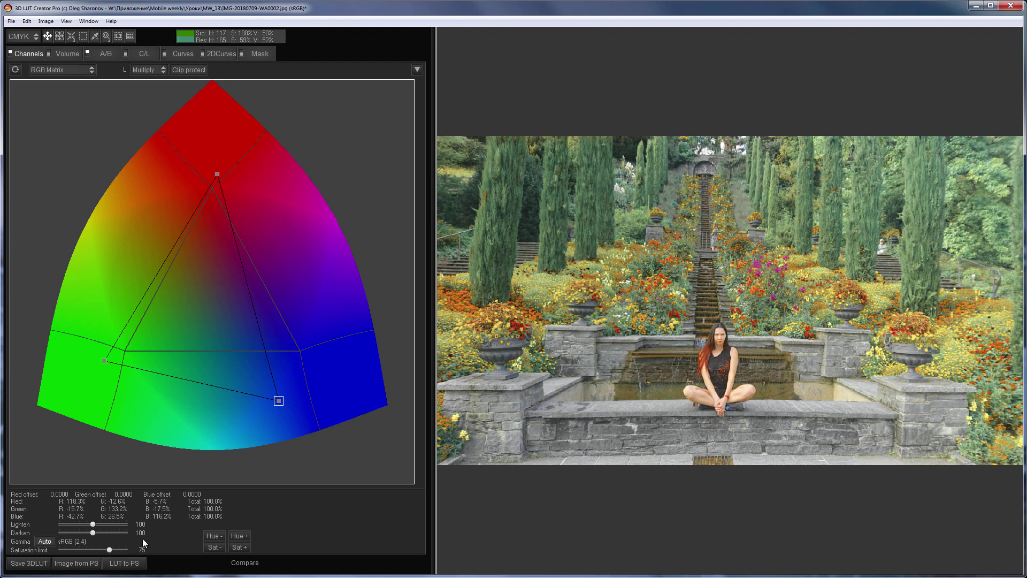
left_click_drag(279, 400, 266, 409)
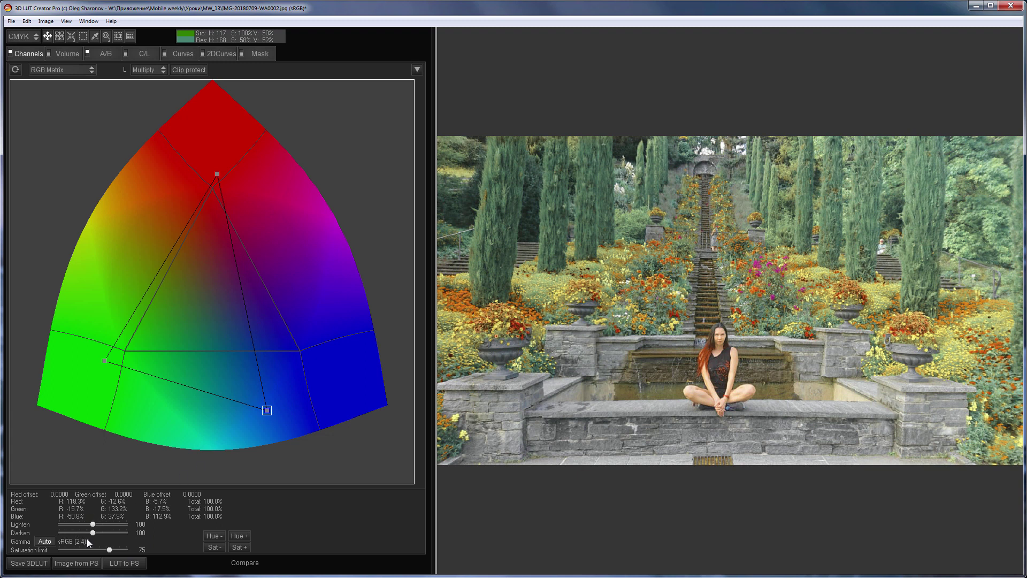
left_click_drag(94, 532, 98, 533)
Step: Set Volume mode to Shadows-Highlights, tinting highlights toward green and shadows toward red-magenta
left_click(72, 58)
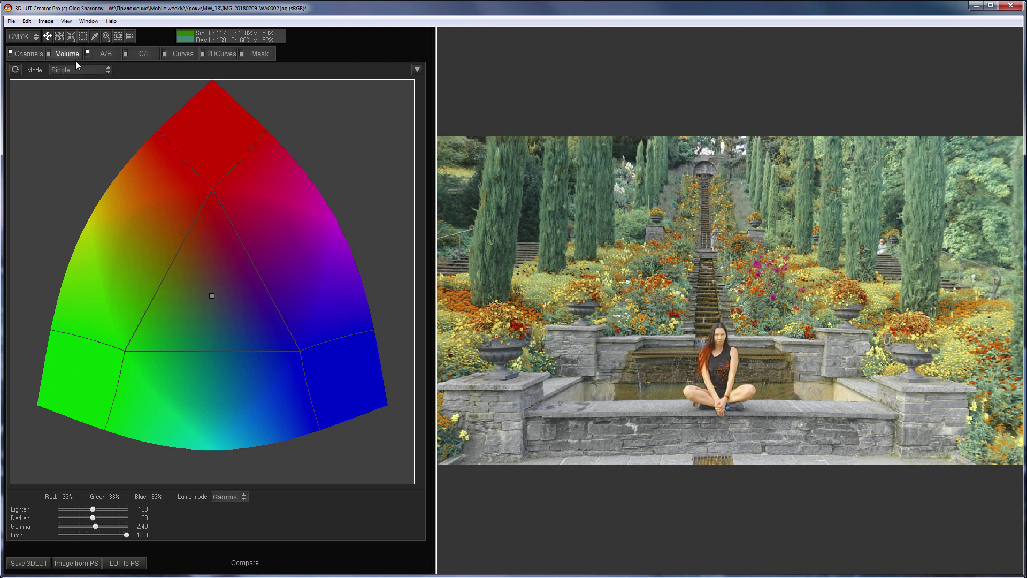
left_click(79, 69)
left_click(79, 89)
left_click_drag(212, 296, 153, 336)
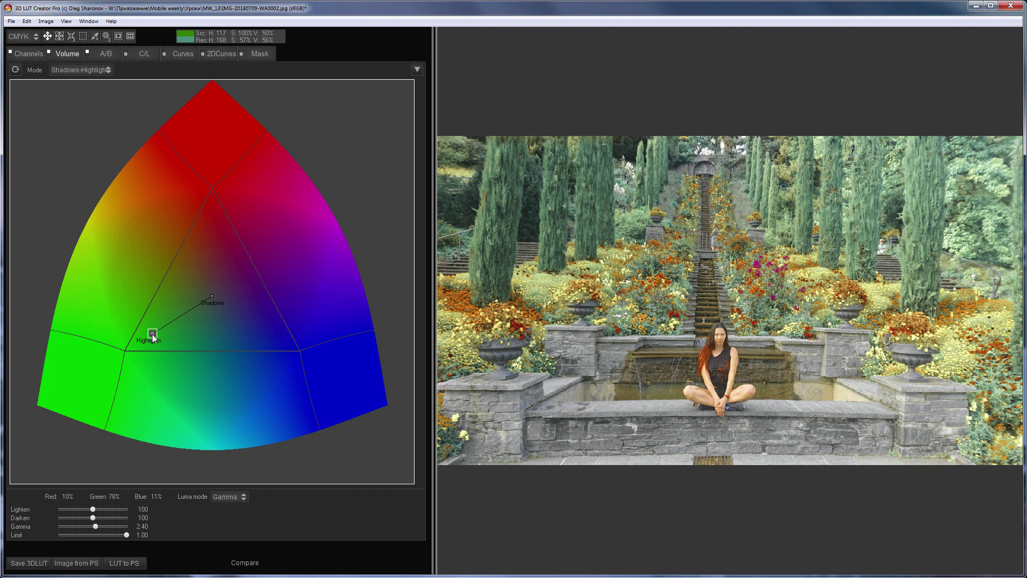
left_click_drag(211, 296, 236, 284)
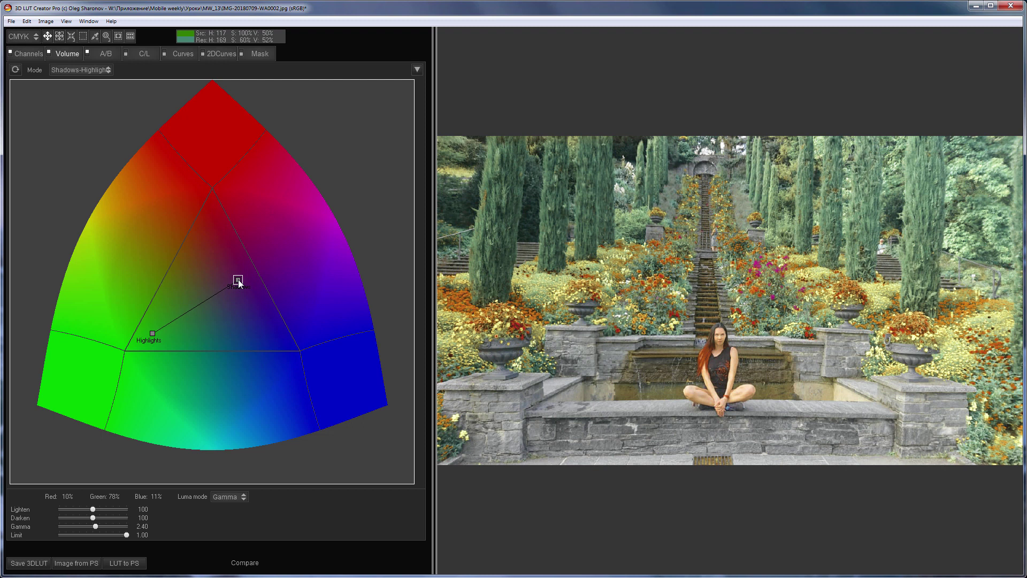
mouse_move(237, 285)
left_mouse_down()
mouse_move(230, 248)
mouse_move(243, 293)
mouse_move(234, 251)
mouse_move(244, 294)
mouse_move(244, 266)
left_mouse_up()
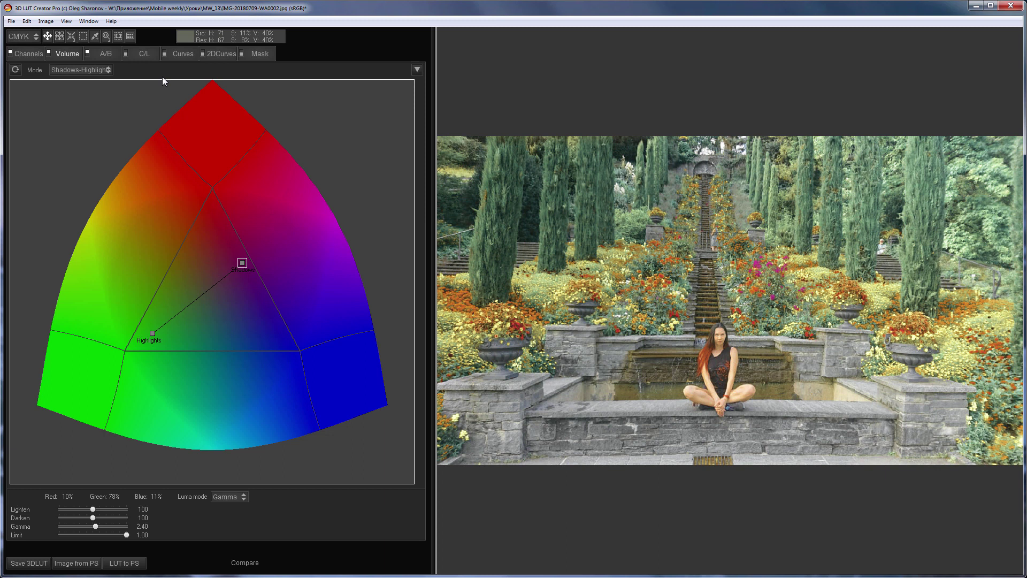
Step: In the C/L grid, align the axis to a sampled photo colour, then shift a cool tone and a red-magenta tone
left_click(143, 54)
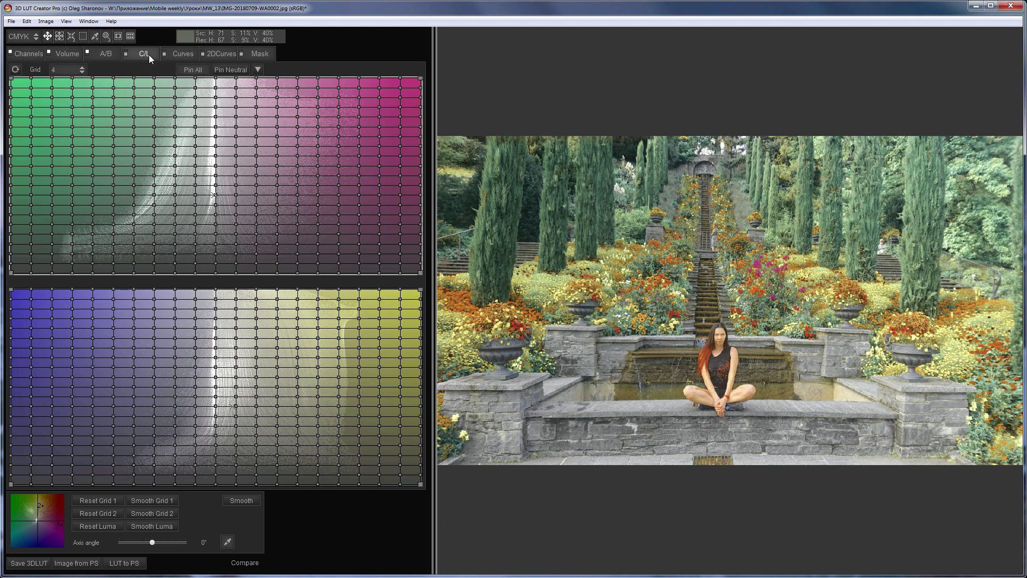
left_click(227, 542)
left_click(527, 212)
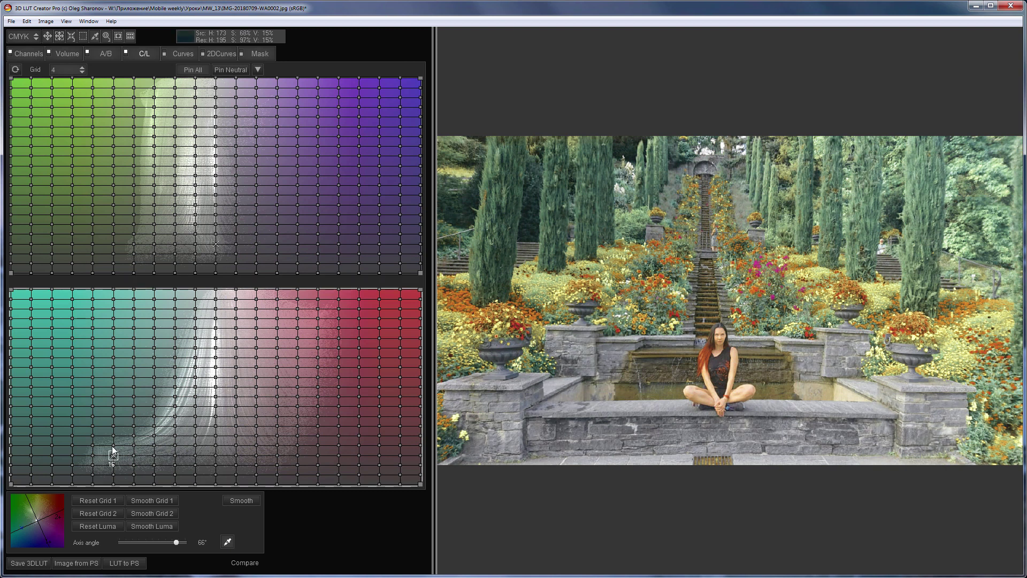
left_click_drag(118, 470, 114, 430)
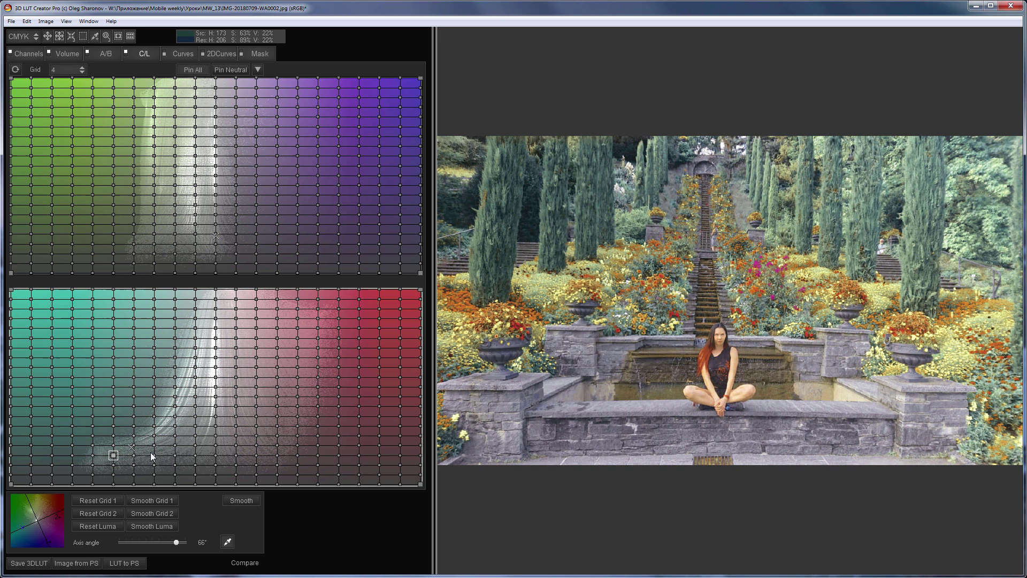
left_click(256, 454)
left_click_drag(257, 458, 256, 466)
Step: Neutralise the stonework tones and shift the yellow-greens toward a colder green
left_click_drag(196, 385, 197, 400)
left_click(256, 386)
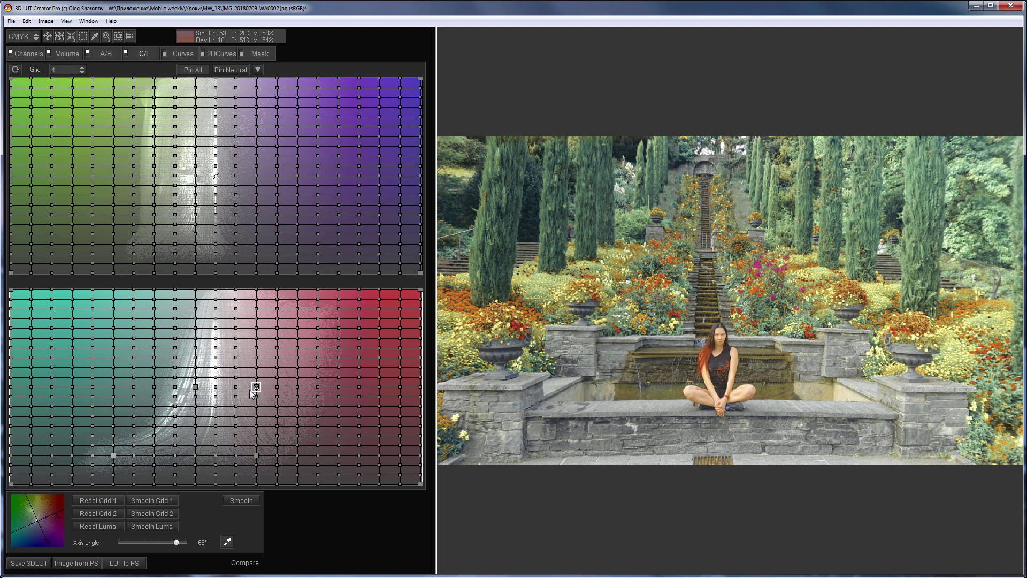
left_click(175, 126)
left_click_drag(174, 127, 176, 127)
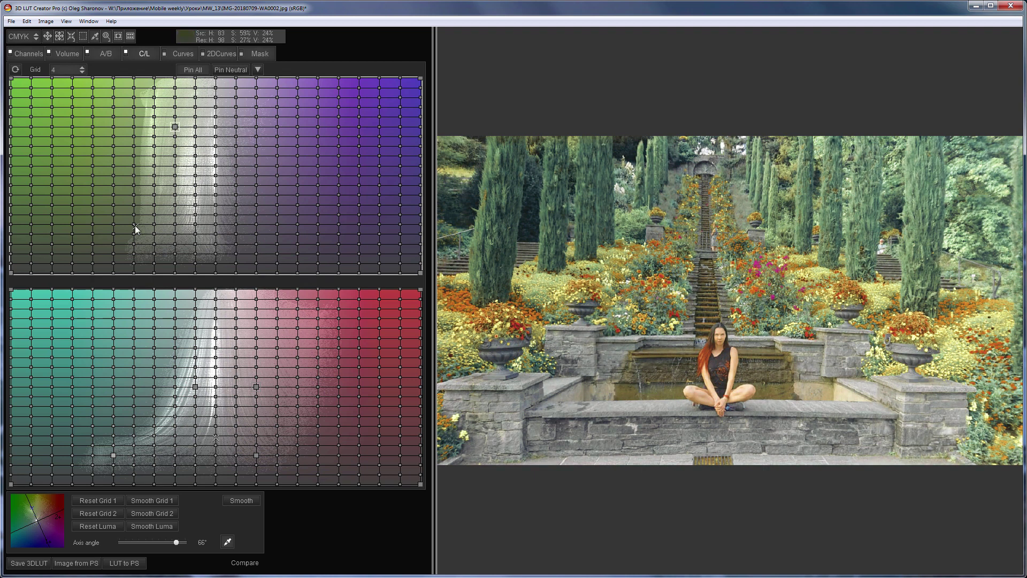
mouse_move(134, 223)
left_mouse_down()
mouse_move(134, 233)
mouse_move(134, 223)
left_mouse_up()
Step: Bend the Sat/Luma and Luma/Sat curves to mute bright tones and saturate dark ones
left_click(183, 54)
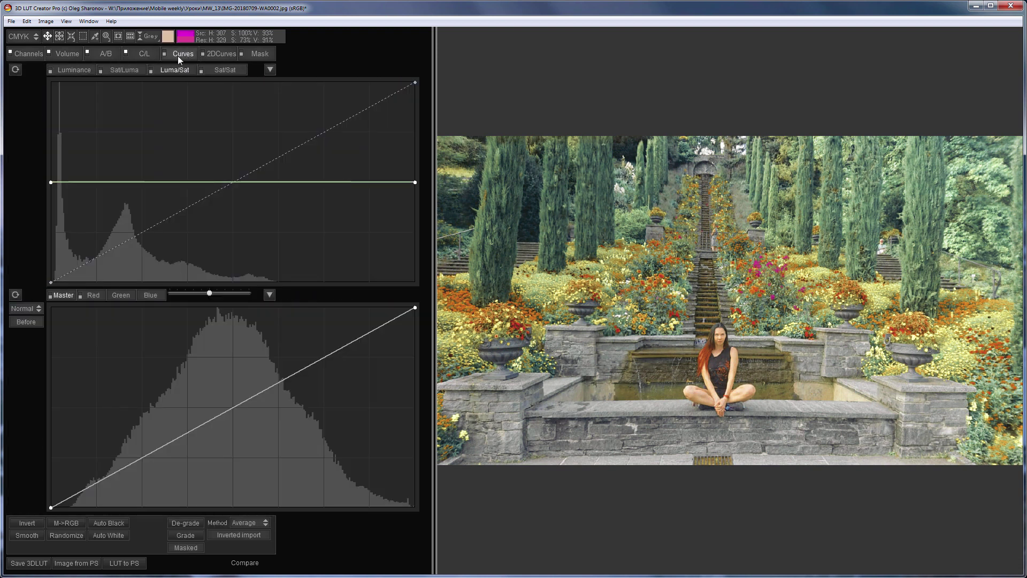
left_click_drag(416, 184, 422, 197)
mouse_move(62, 183)
left_mouse_down()
mouse_move(41, 167)
mouse_move(51, 166)
left_mouse_up()
left_click(172, 71)
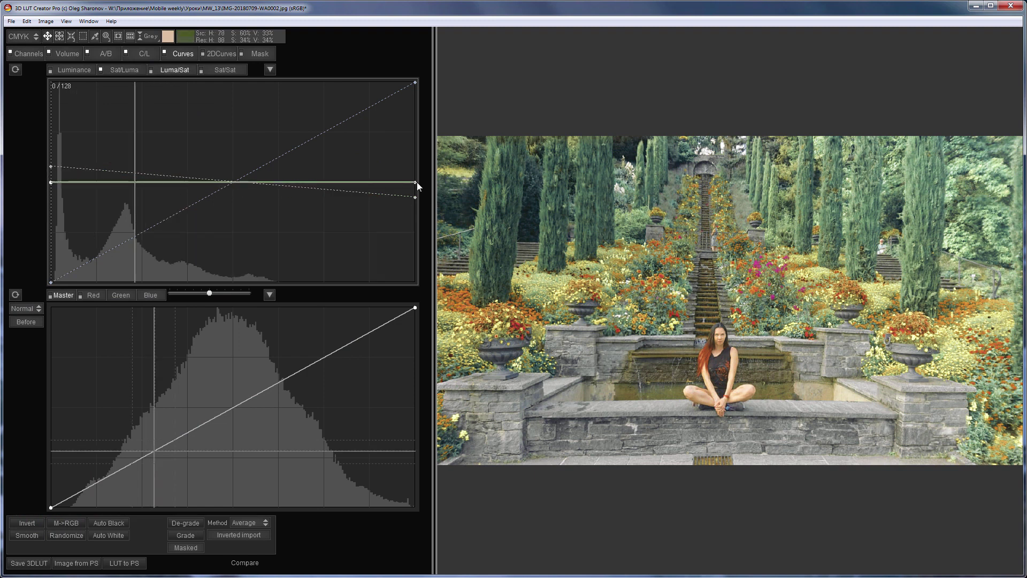
left_click_drag(416, 182, 427, 212)
mouse_move(49, 181)
left_mouse_down()
mouse_move(46, 164)
mouse_move(47, 175)
left_mouse_up()
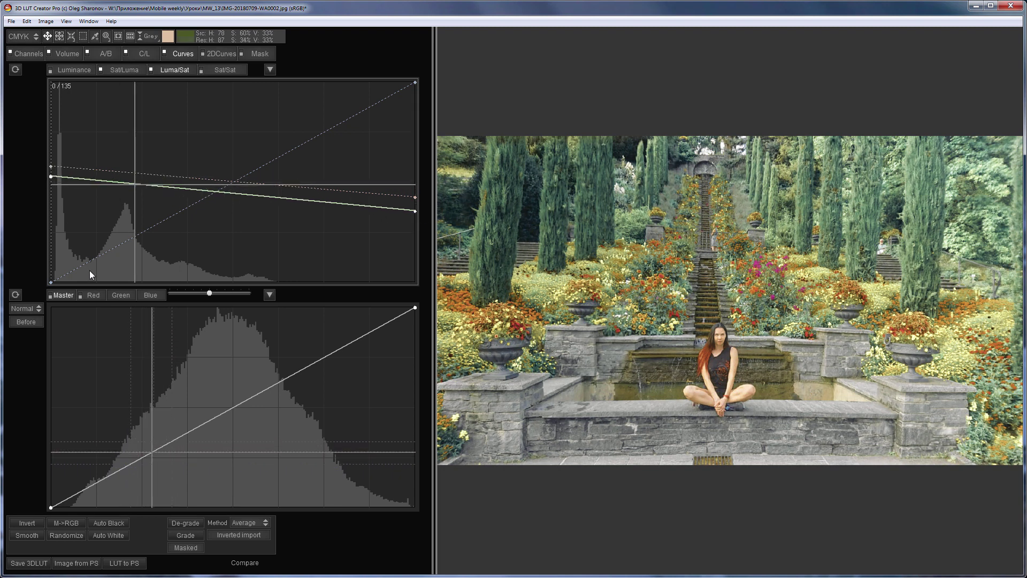
Step: Switch the lower curves to CMYK, adjust the Magenta curve midtones and add a Yellow curve point
left_click(37, 306)
left_click(24, 355)
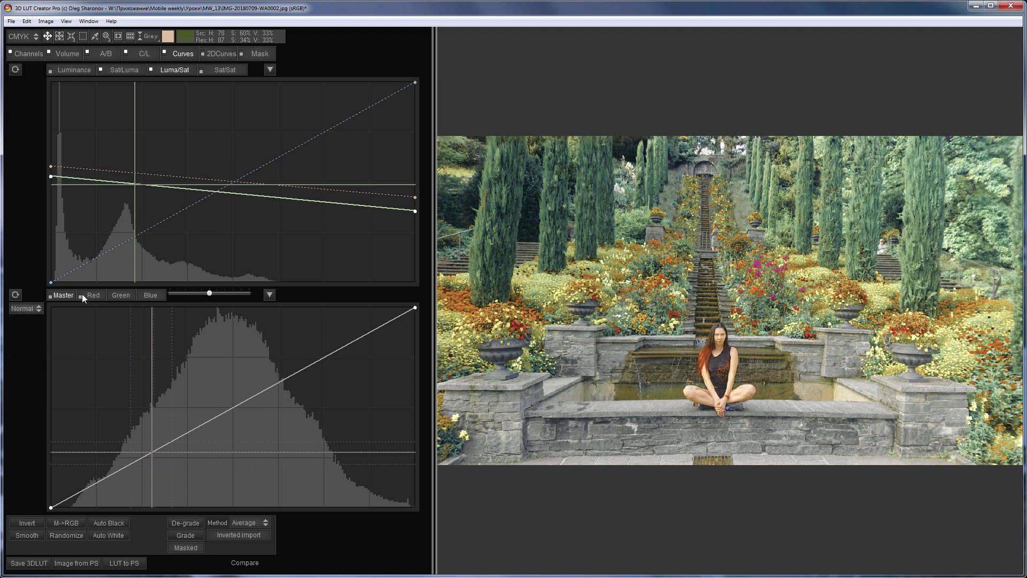
left_click(122, 296)
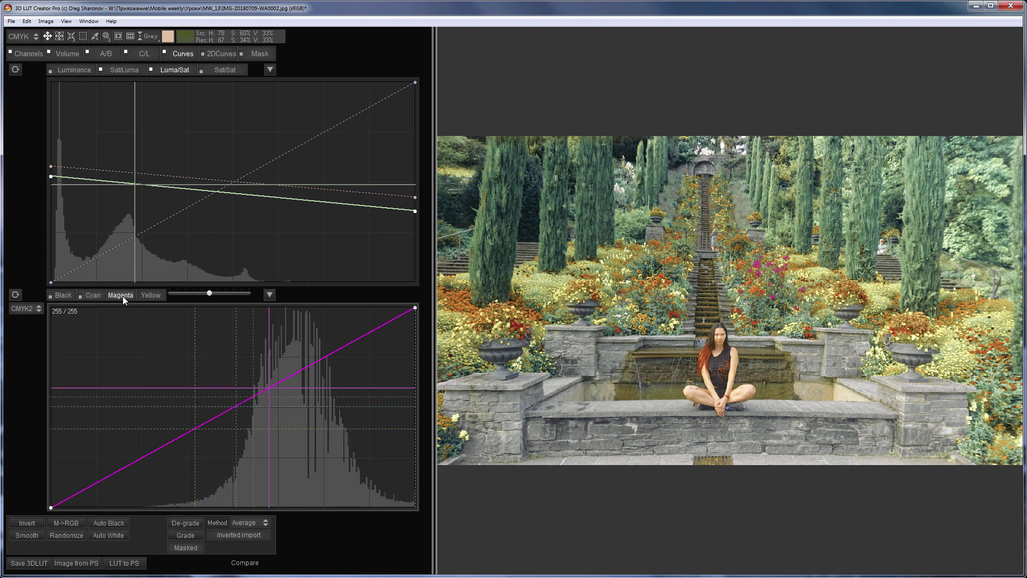
left_click_drag(315, 362, 314, 364)
mouse_move(194, 436)
left_mouse_down()
mouse_move(201, 425)
mouse_move(206, 435)
left_mouse_up()
left_click(152, 296)
left_click(320, 362)
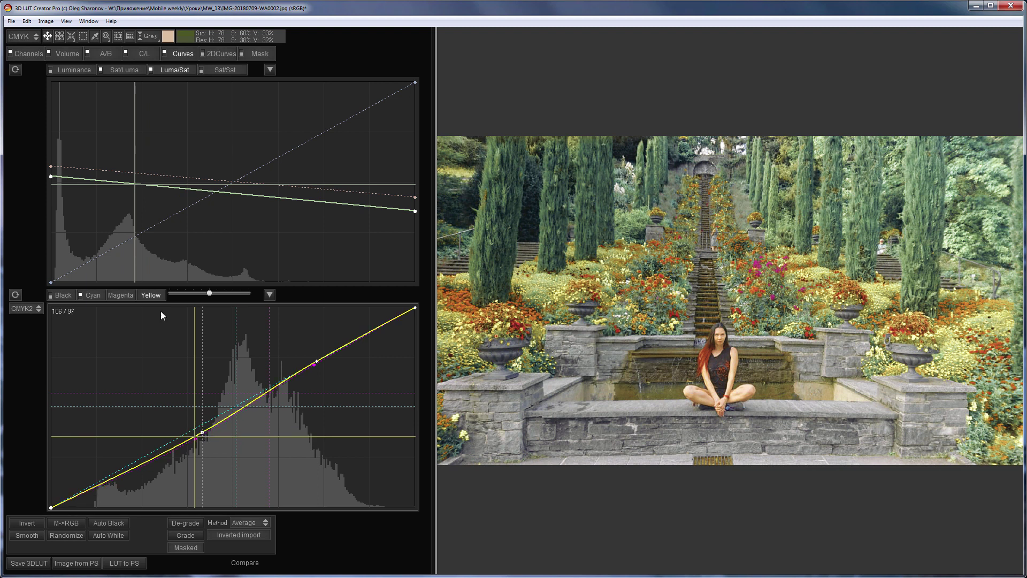
Step: Reduce cyan in the shadows and lift the Black curve's upper tones for contrast
left_click(93, 295)
left_click(303, 368)
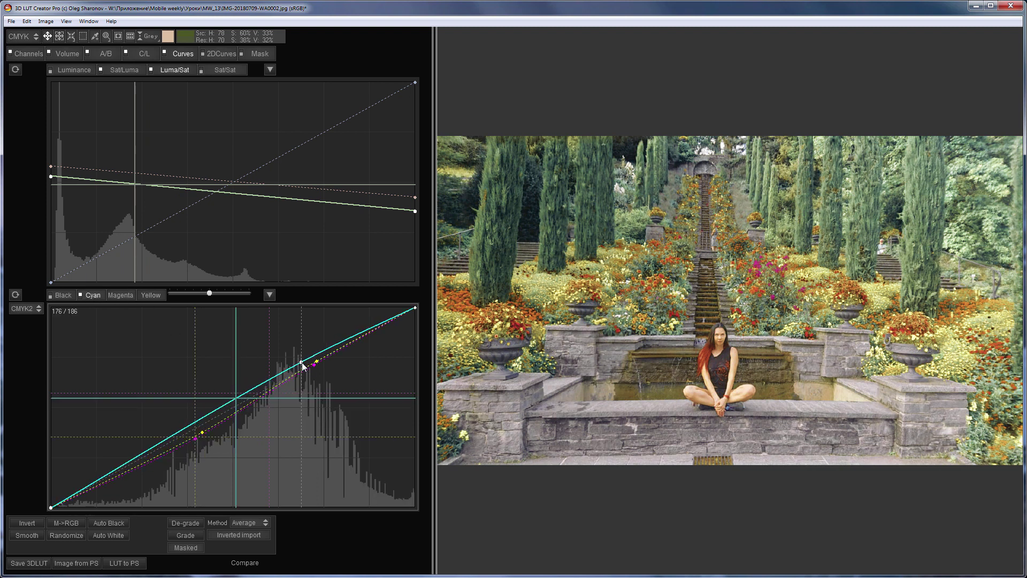
left_click_drag(155, 436, 174, 453)
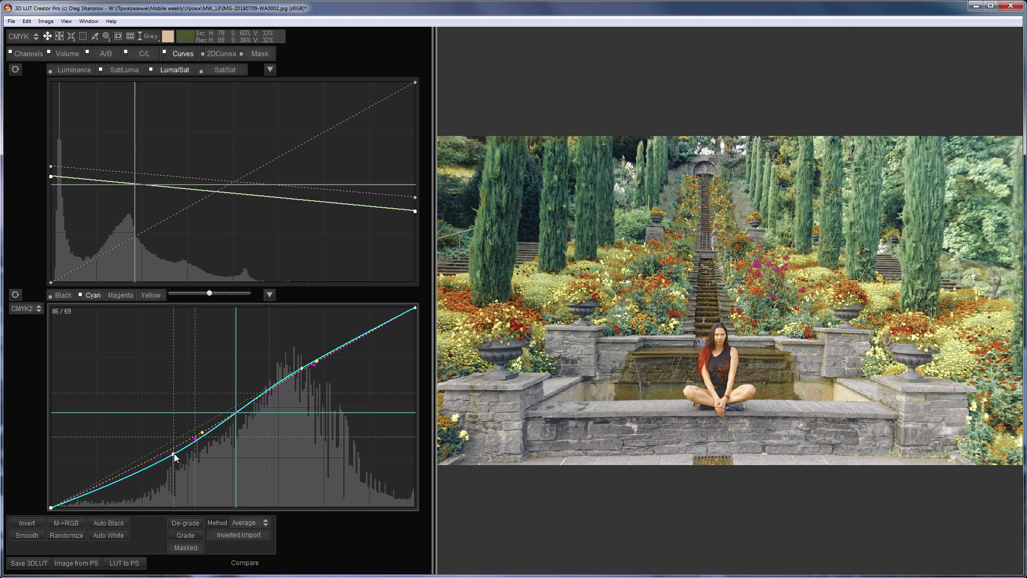
left_click(66, 297)
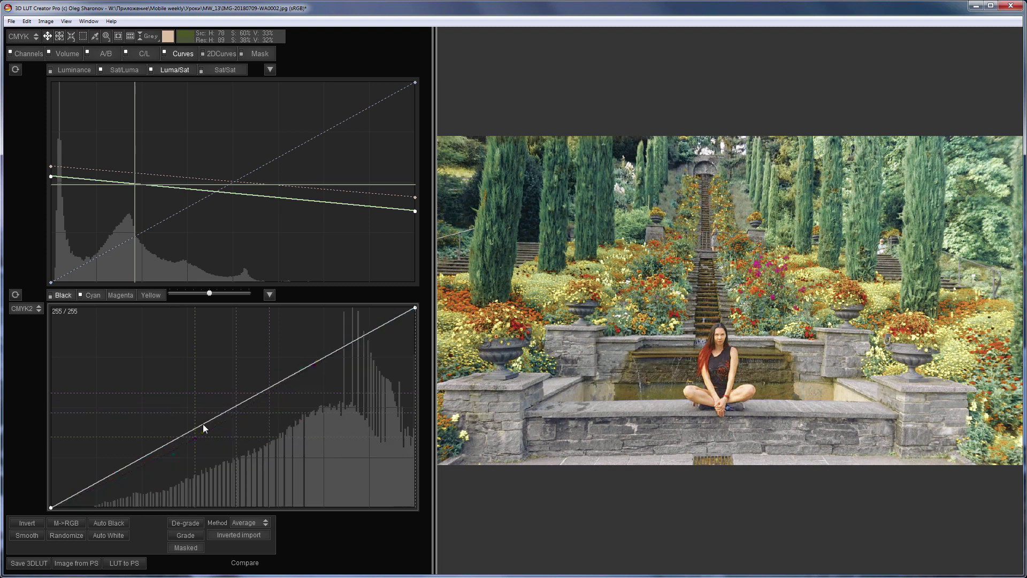
left_click(185, 438)
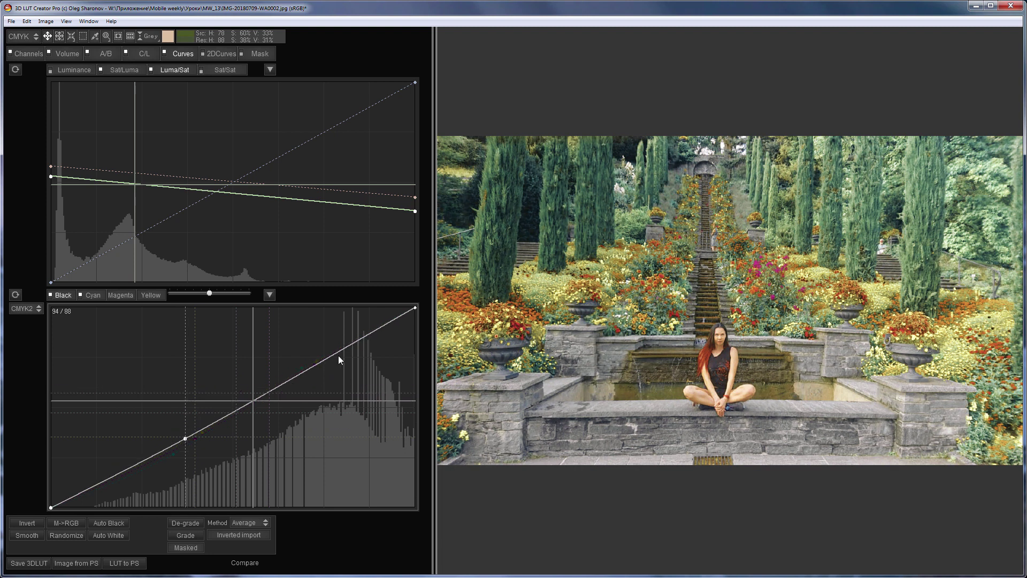
left_click_drag(330, 354, 328, 355)
Step: Flip to the original and back, then show original and graded photo stacked as Before/After
key("c")
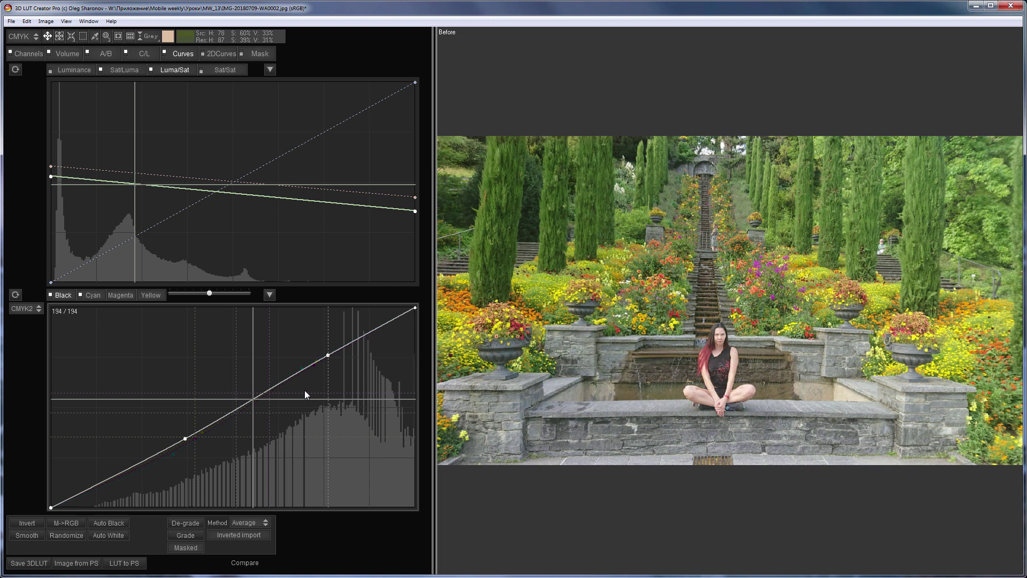
key("c")
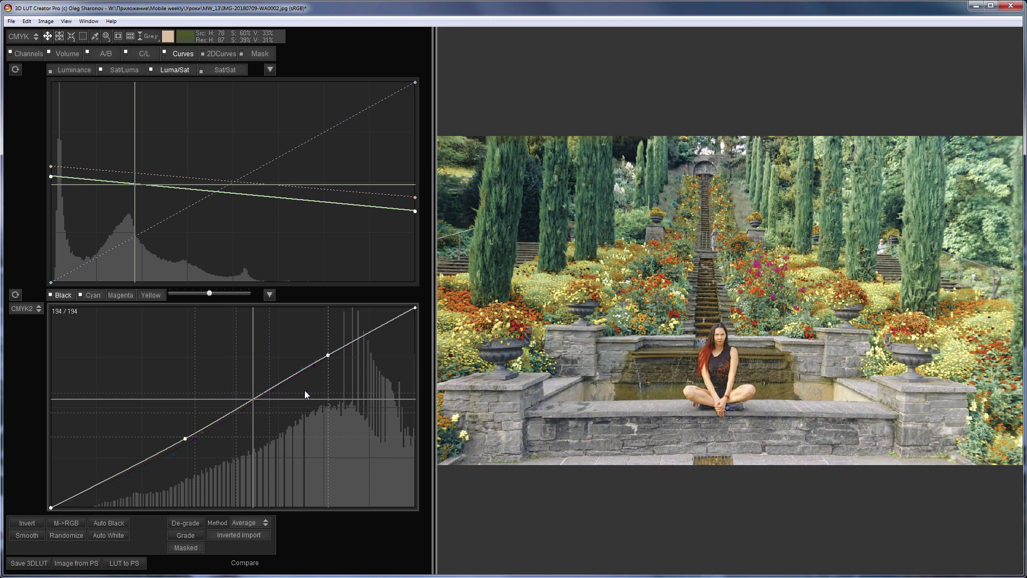
key("c")
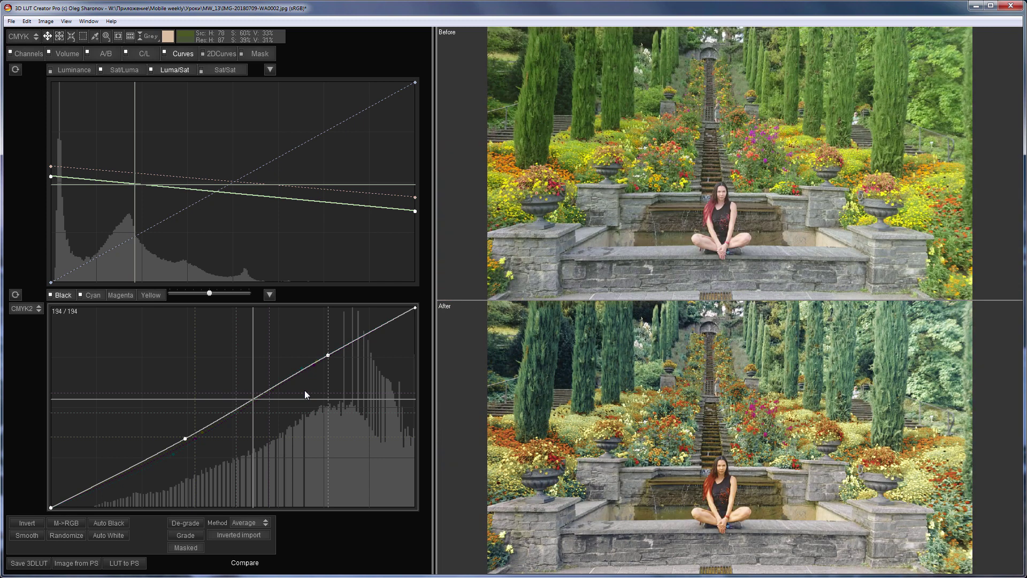